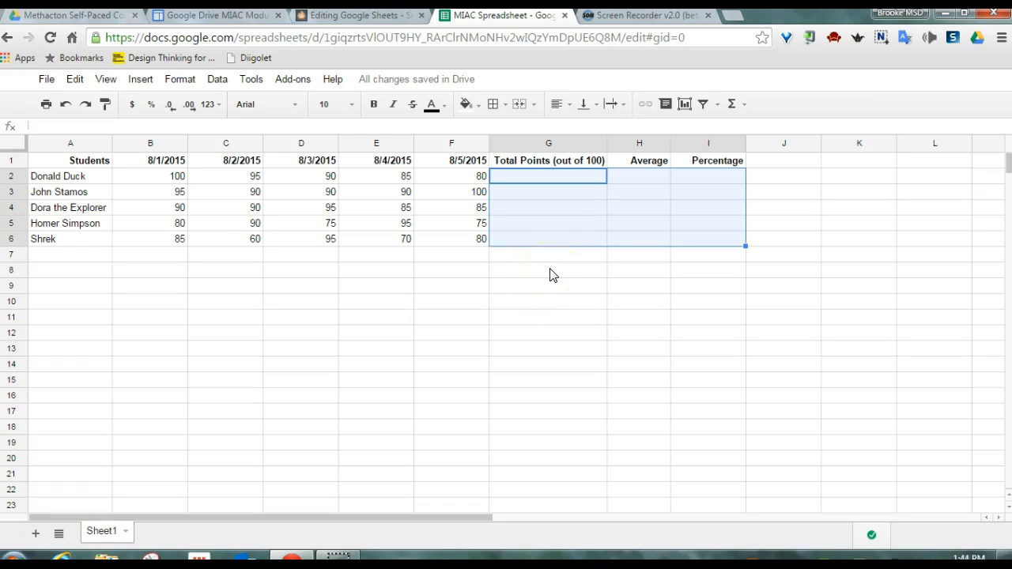
# Add a SUM formula in G2 that totals the first student's five scores in B2:F2.
pyautogui.click(552, 273)
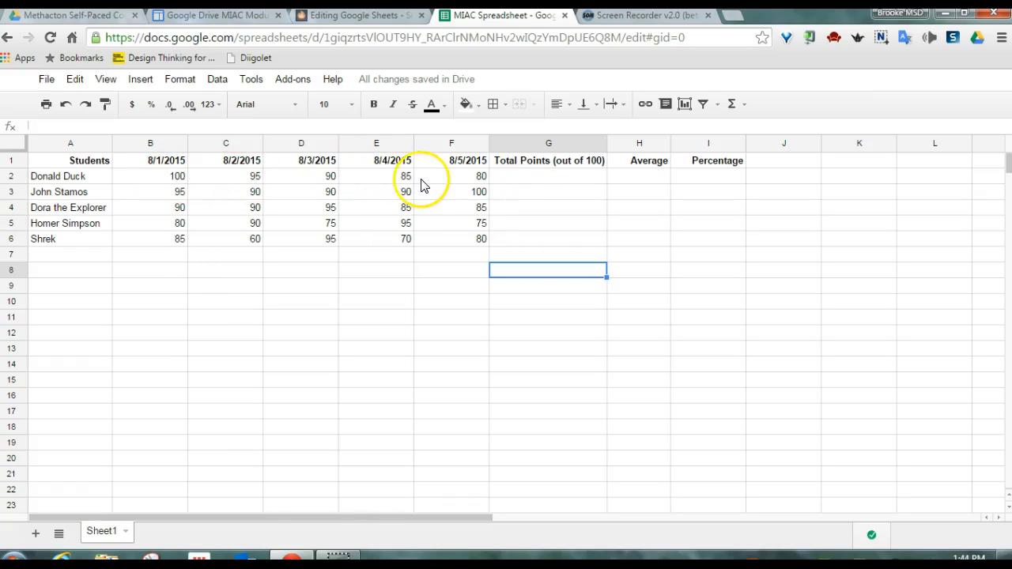
pyautogui.moveTo(169, 180); pyautogui.dragTo(448, 170)
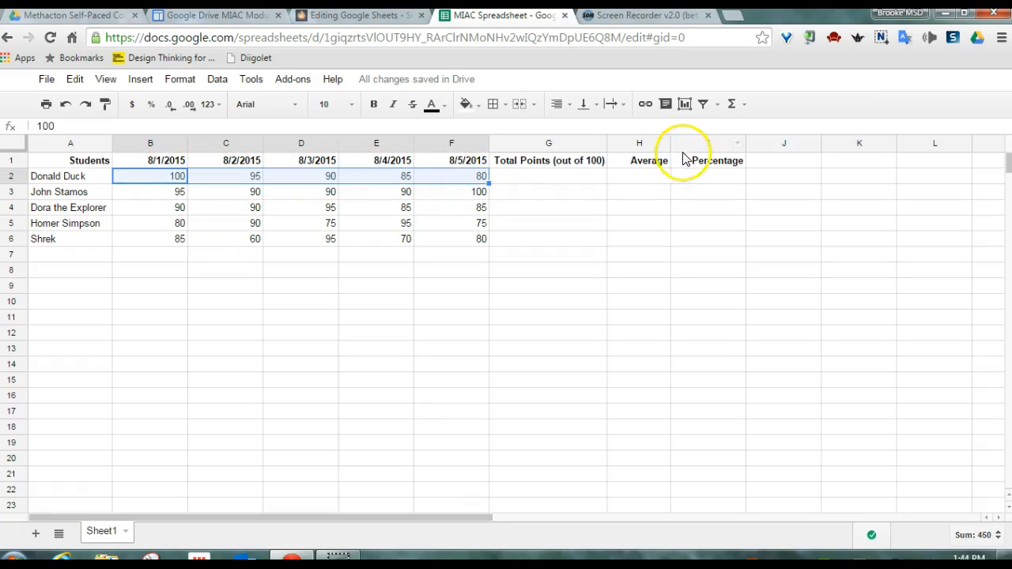
pyautogui.click(740, 108)
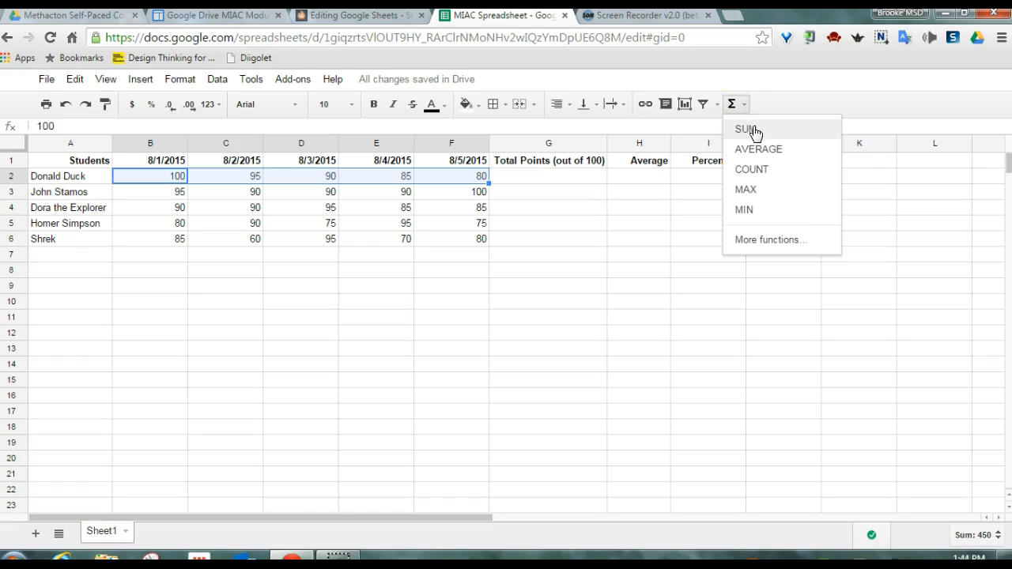
pyautogui.click(750, 129)
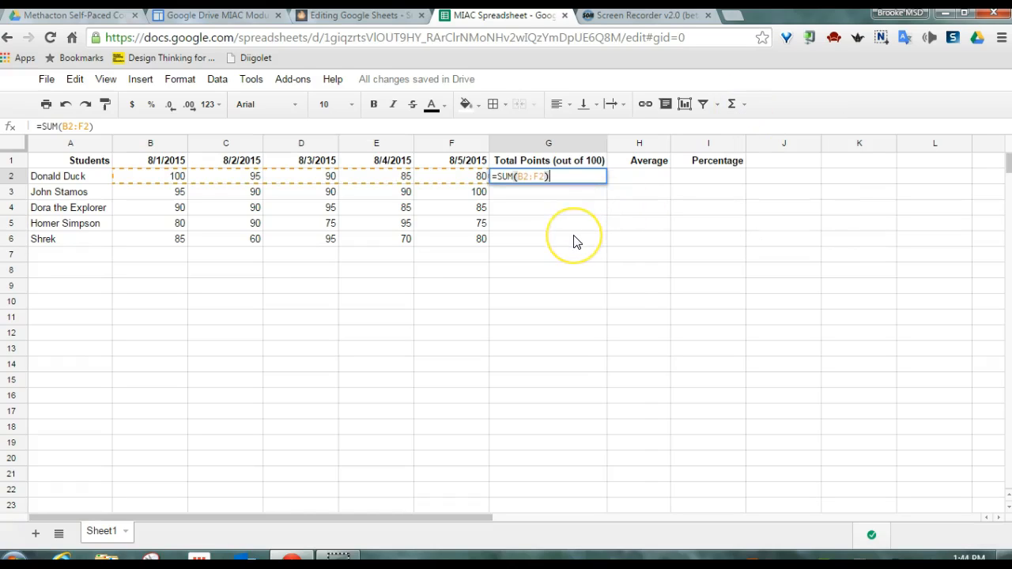
pyautogui.press('Return')
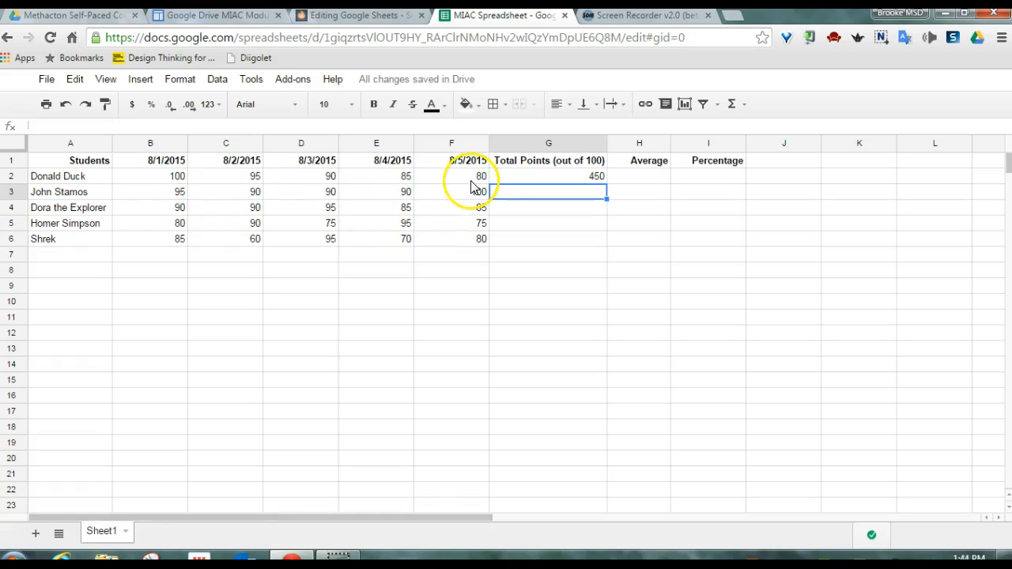
# Copy the total points formula from G2 into G3:G6 for the remaining students.
pyautogui.click(578, 180)
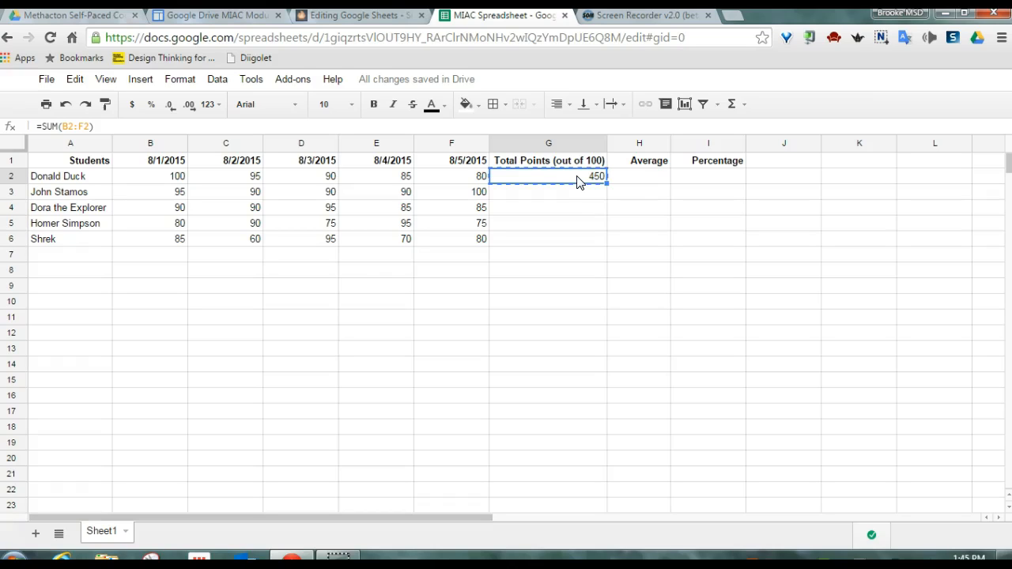
pyautogui.moveTo(578, 203); pyautogui.dragTo(577, 244)
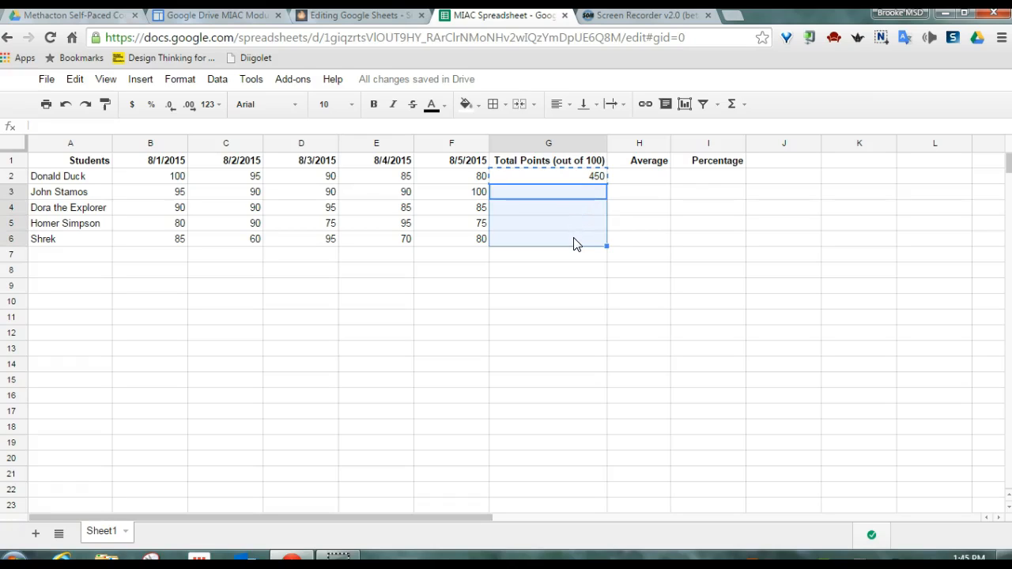
pyautogui.hotkey('ctrl', 'v')
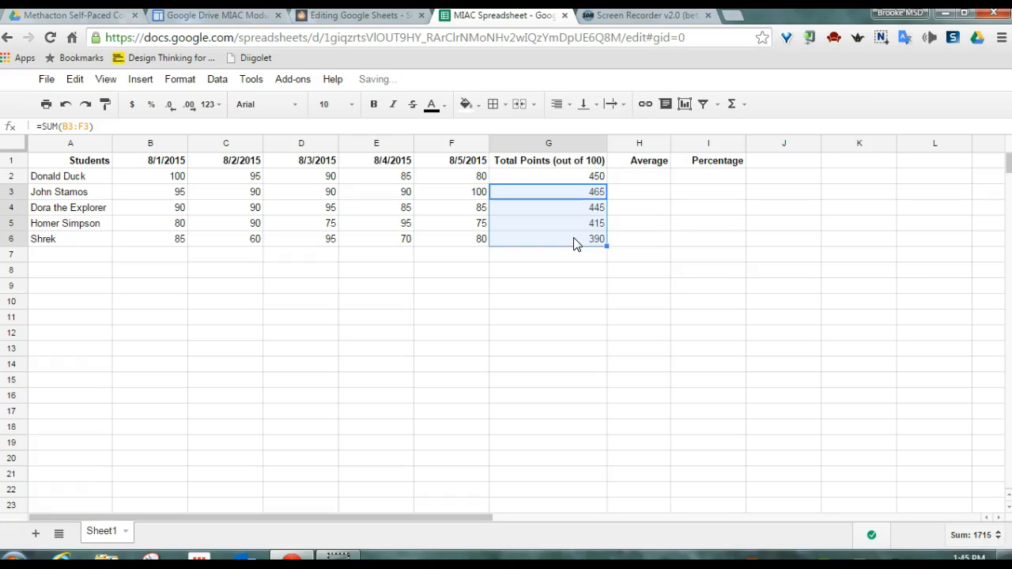
pyautogui.click(575, 278)
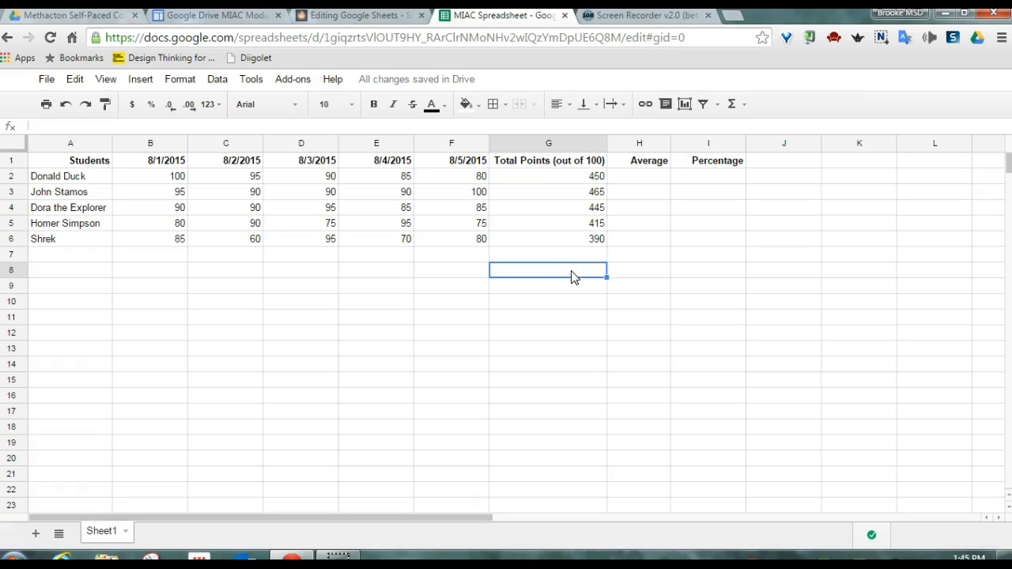
# Enter an AVERAGE formula in H2 for the first student's scores in B2:F2.
pyautogui.click(633, 178)
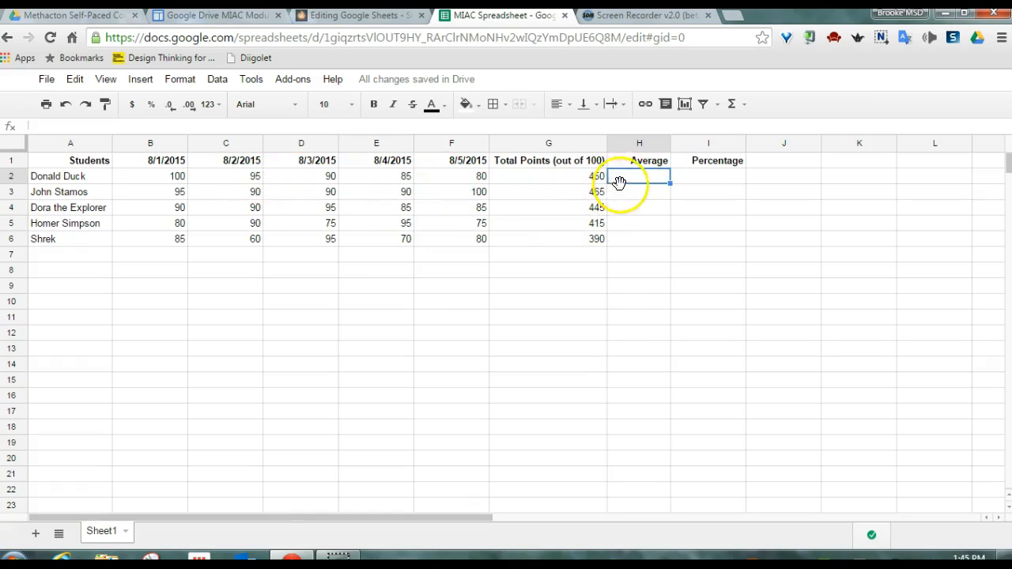
pyautogui.click(743, 106)
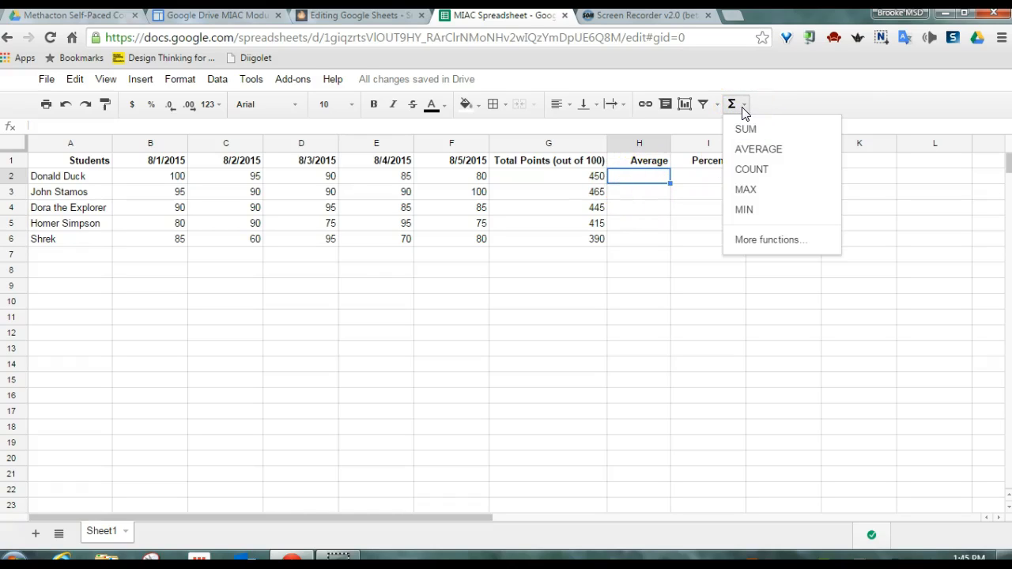
pyautogui.click(751, 151)
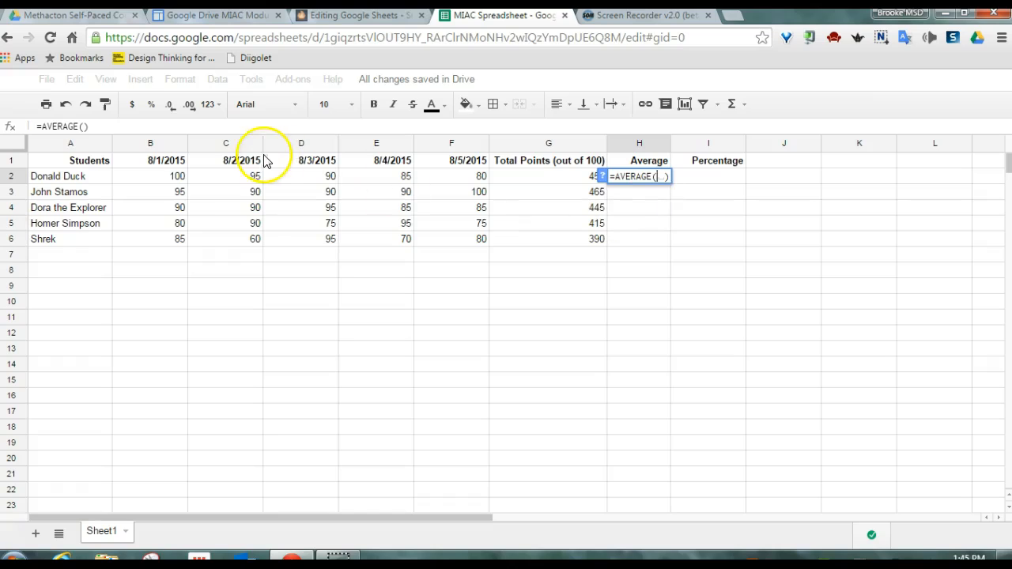
pyautogui.click(178, 184)
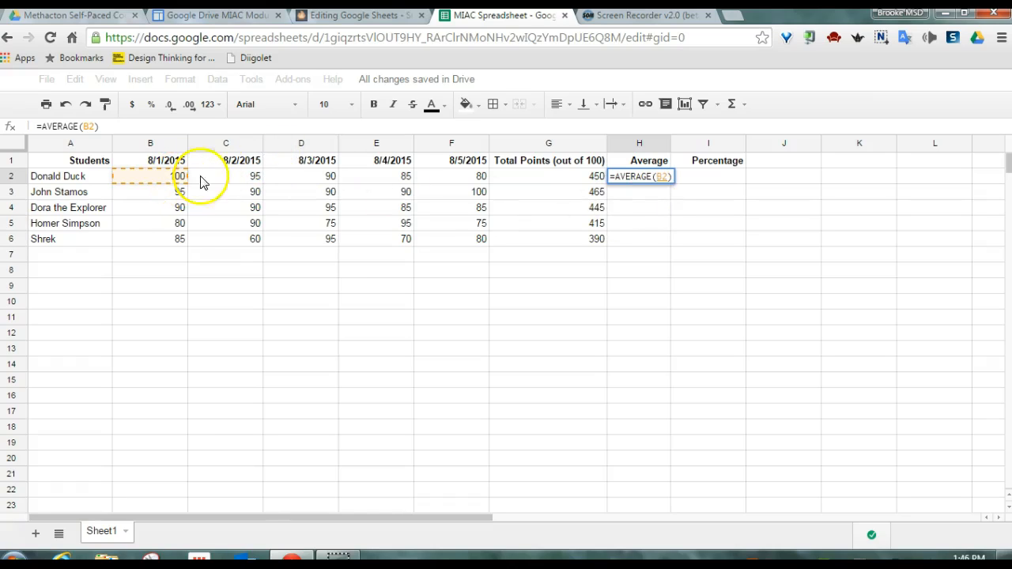
pyautogui.keyDown('shift'); pyautogui.click(469, 182); pyautogui.keyUp('shift')
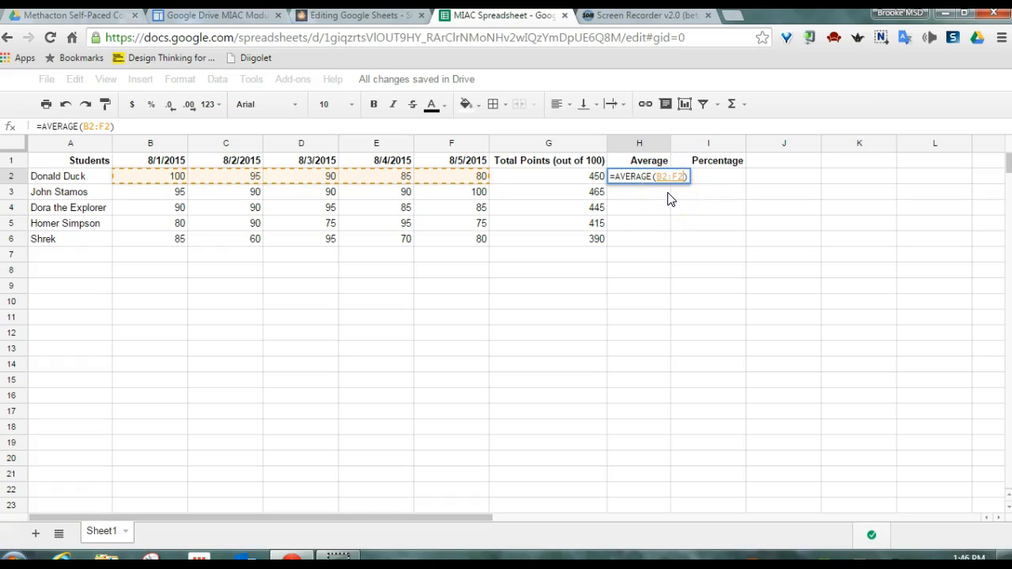
pyautogui.press('Return')
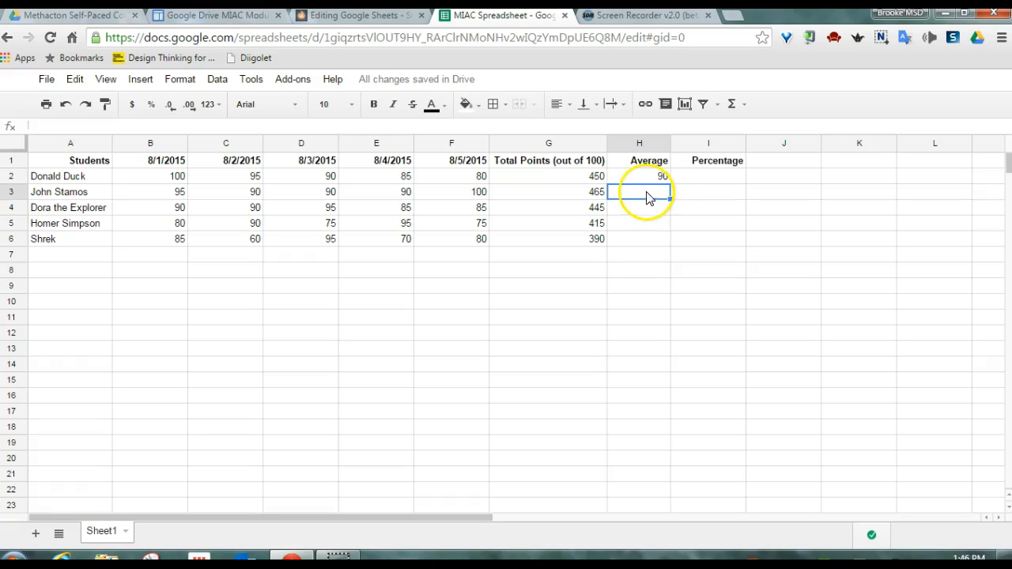
# Copy the average formula from H2 into H3:H6 for the remaining students.
pyautogui.click(648, 186)
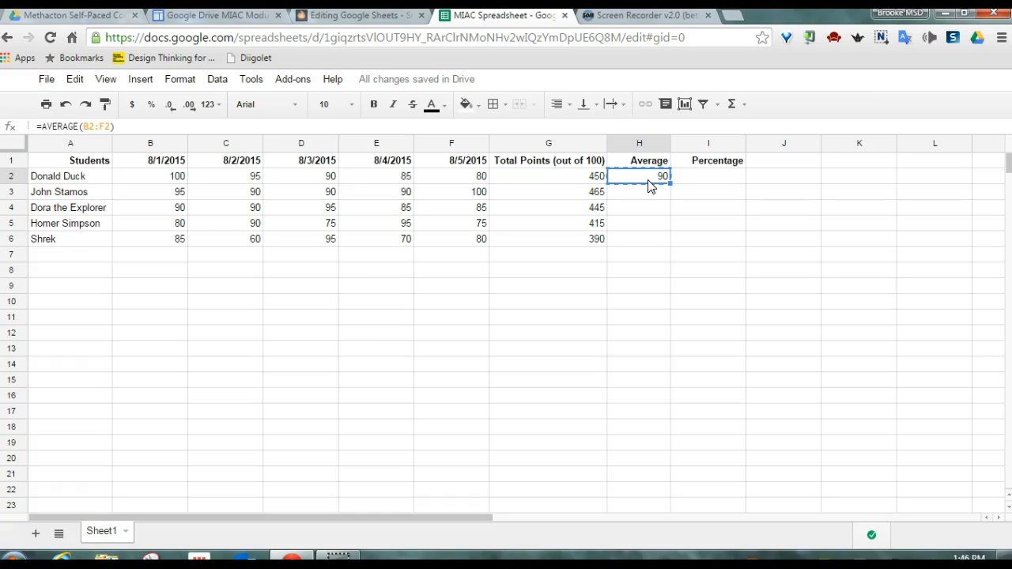
pyautogui.click(640, 198)
pyautogui.moveTo(641, 198); pyautogui.dragTo(642, 241)
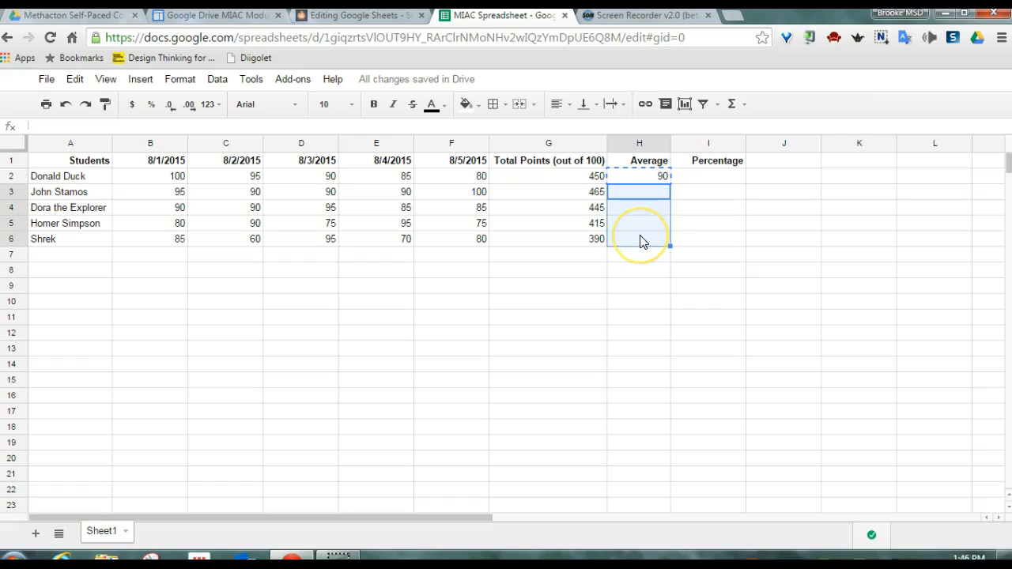
pyautogui.hotkey('ctrl', 'v')
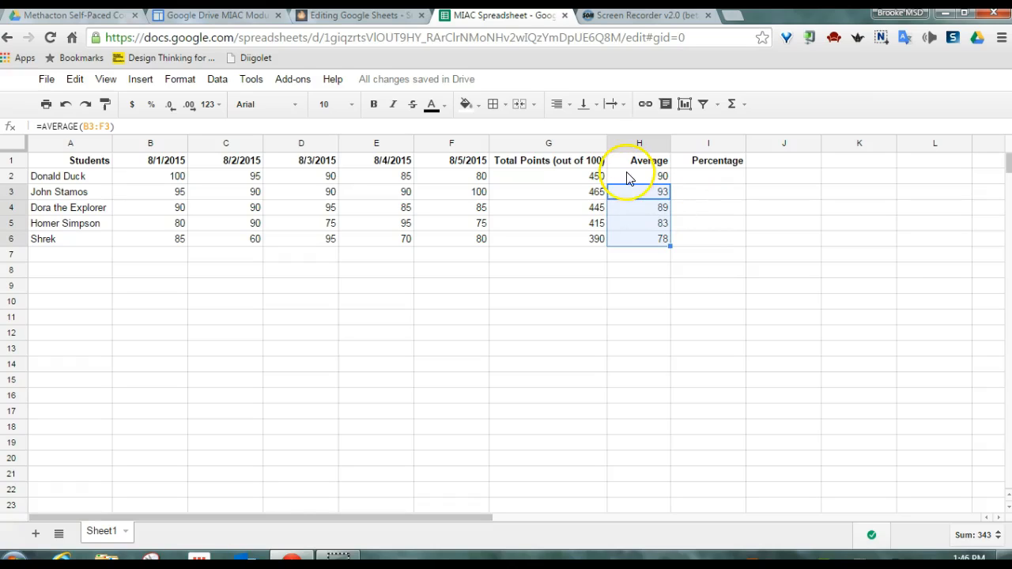
# Look through the full Google spreadsheets function list for more available functions, and return to the MIAC Spreadsheet.
pyautogui.click(712, 181)
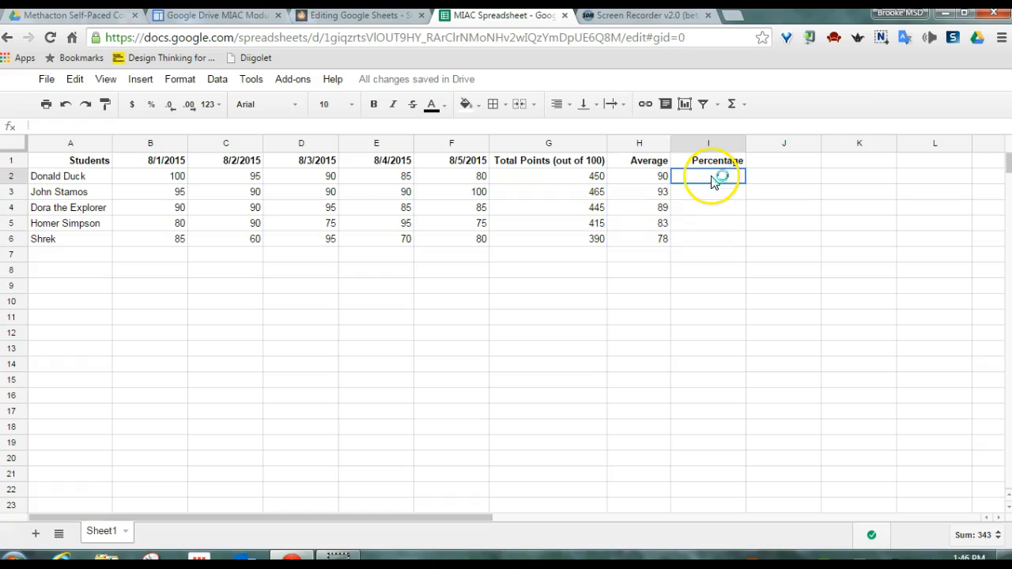
pyautogui.click(744, 108)
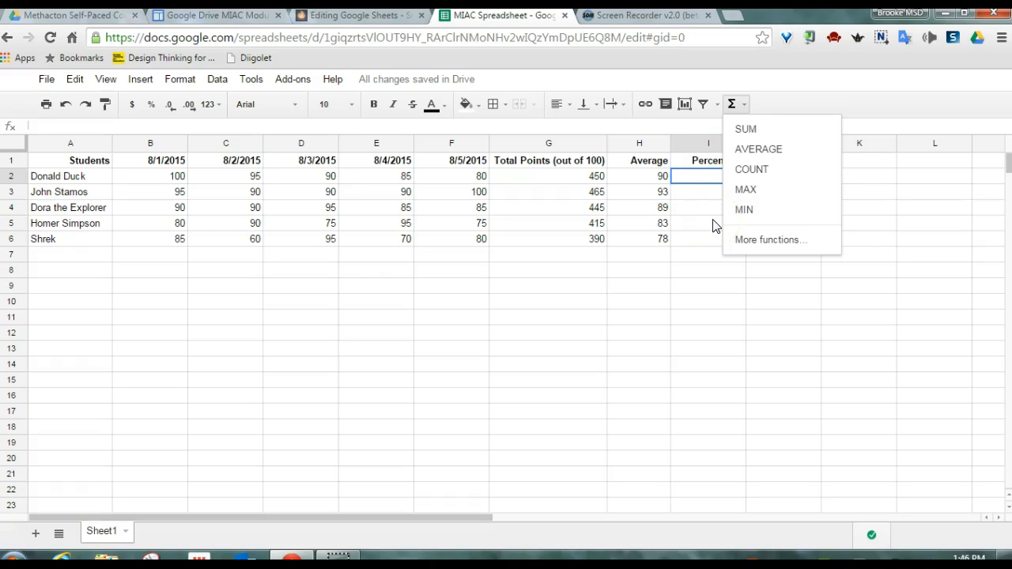
pyautogui.click(750, 243)
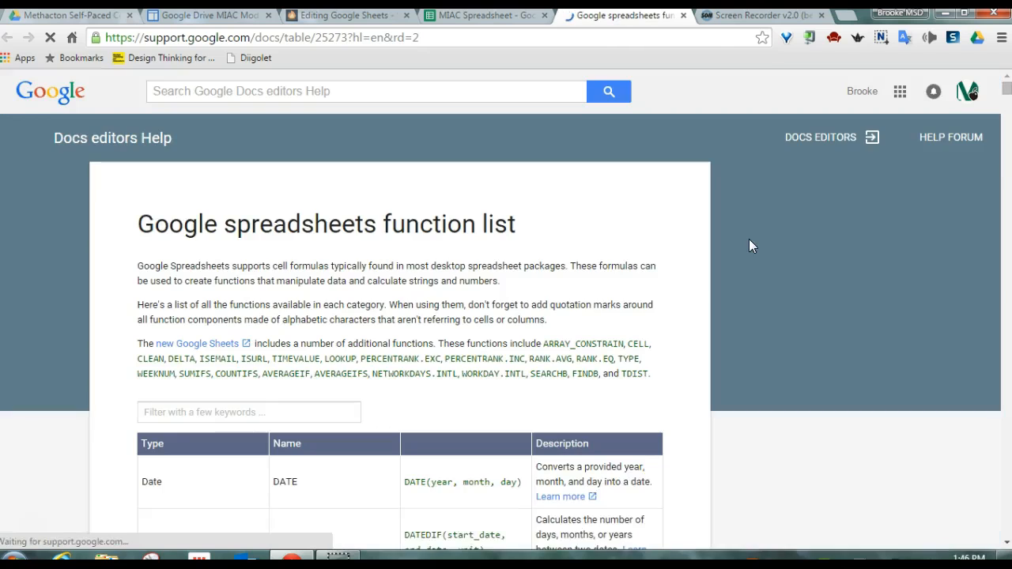
pyautogui.click(1008, 281)
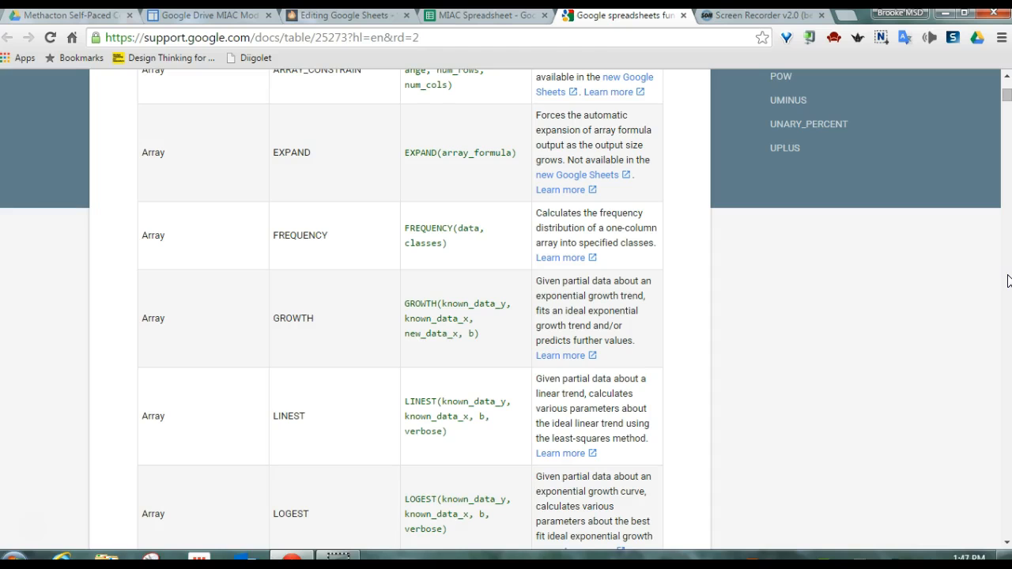
pyautogui.click(1008, 281)
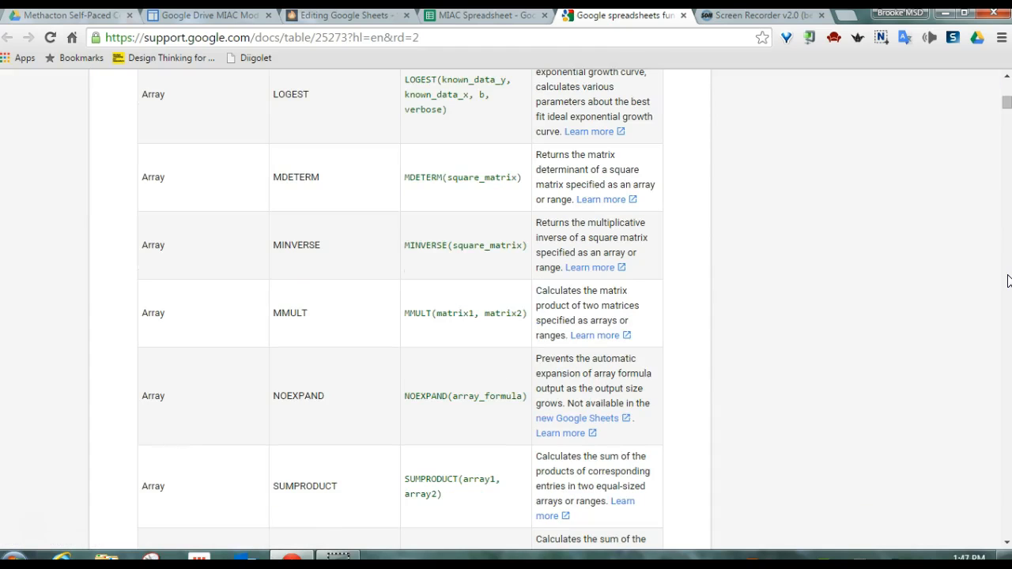
pyautogui.click(1009, 281)
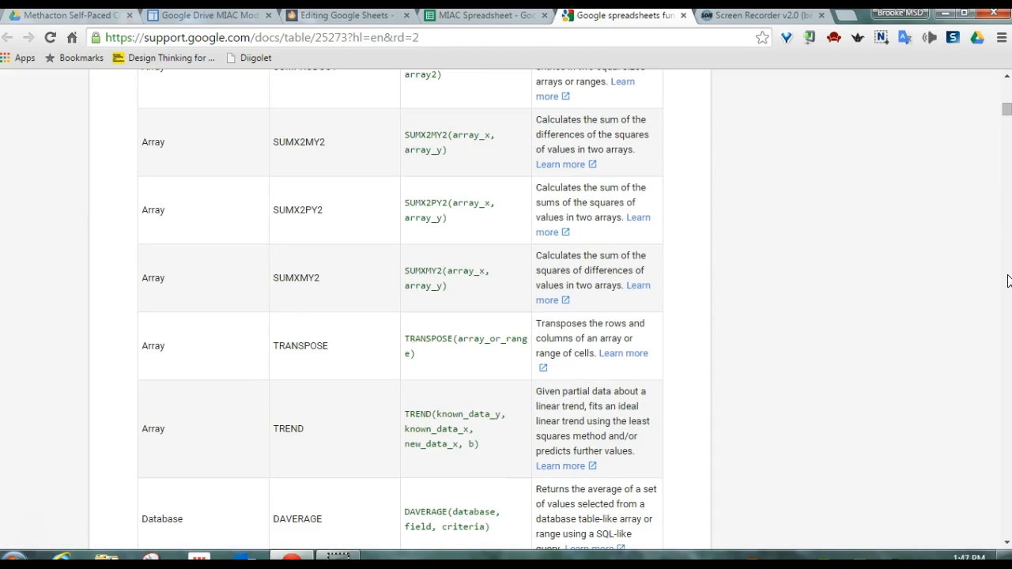
pyautogui.click(1008, 280)
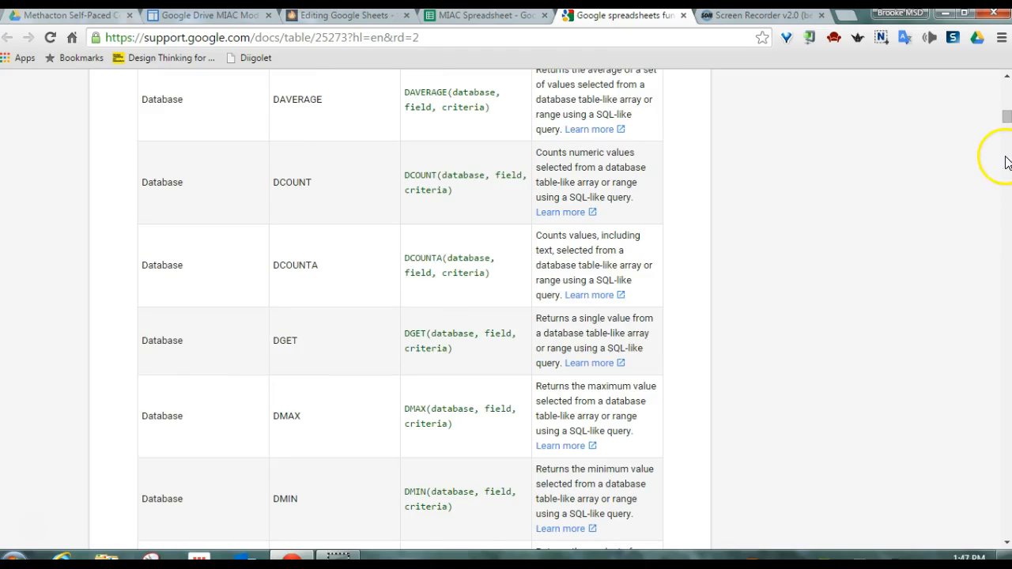
pyautogui.moveTo(1009, 120); pyautogui.dragTo(1007, 88)
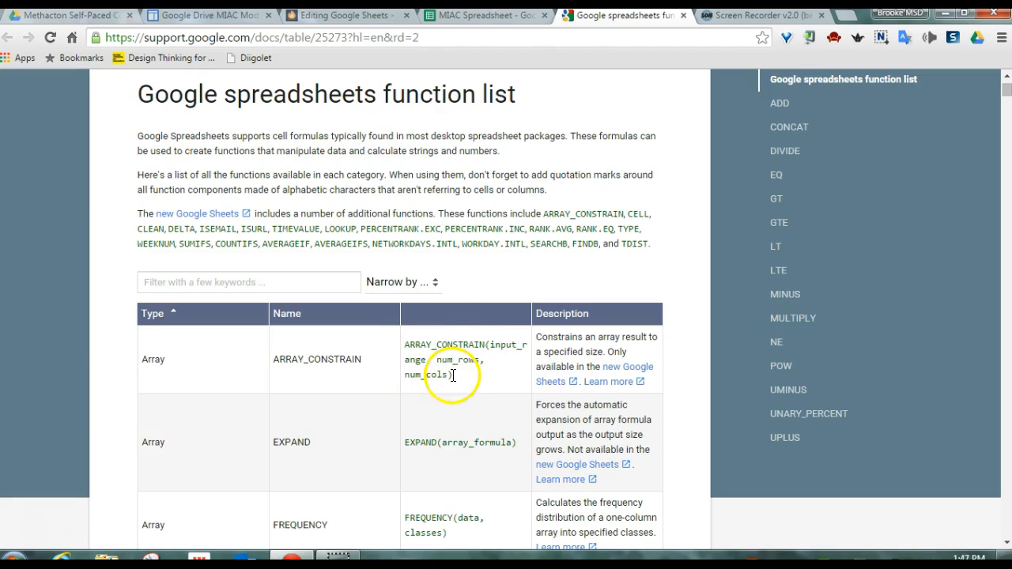
pyautogui.click(489, 18)
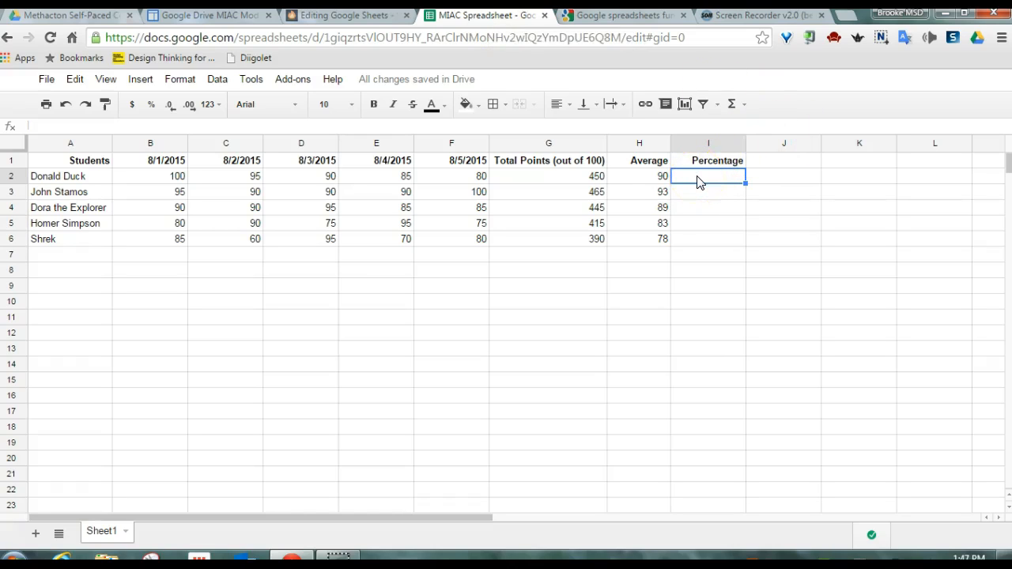
# Enter the formula =DIVIDE(G2,500) in I2 to divide the first student's total points by 500.
pyautogui.click(658, 179)
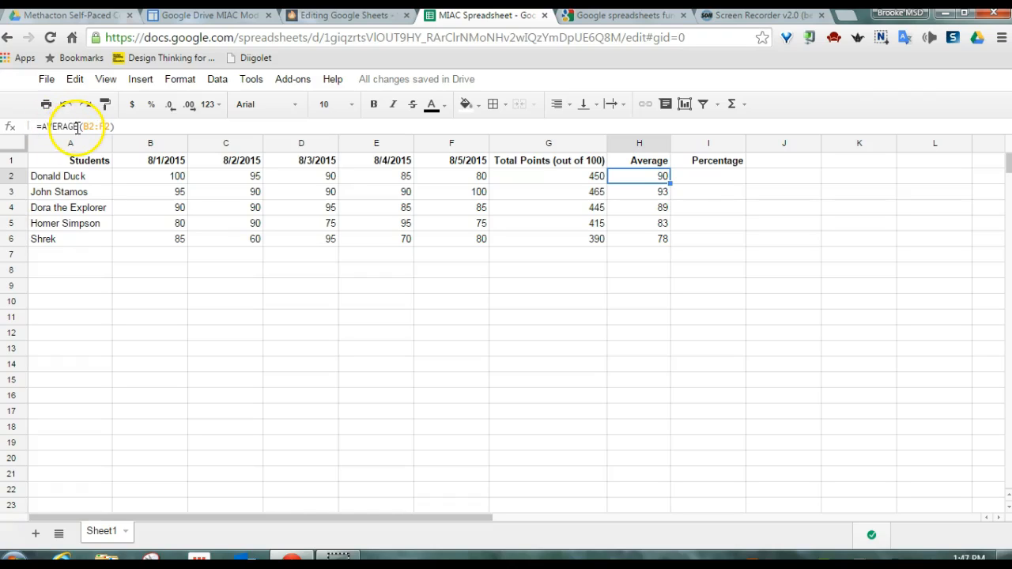
pyautogui.click(696, 178)
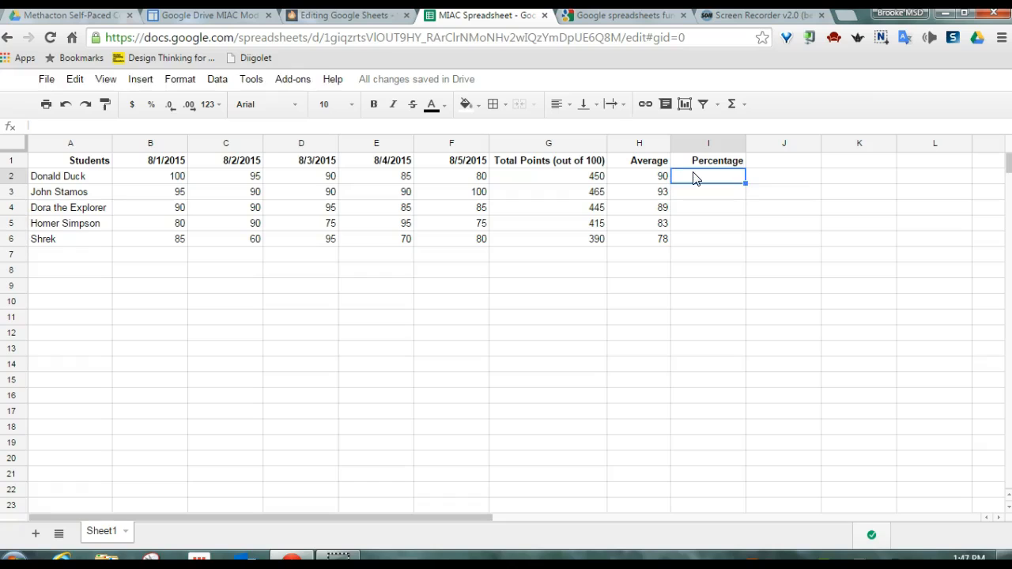
pyautogui.write('=')
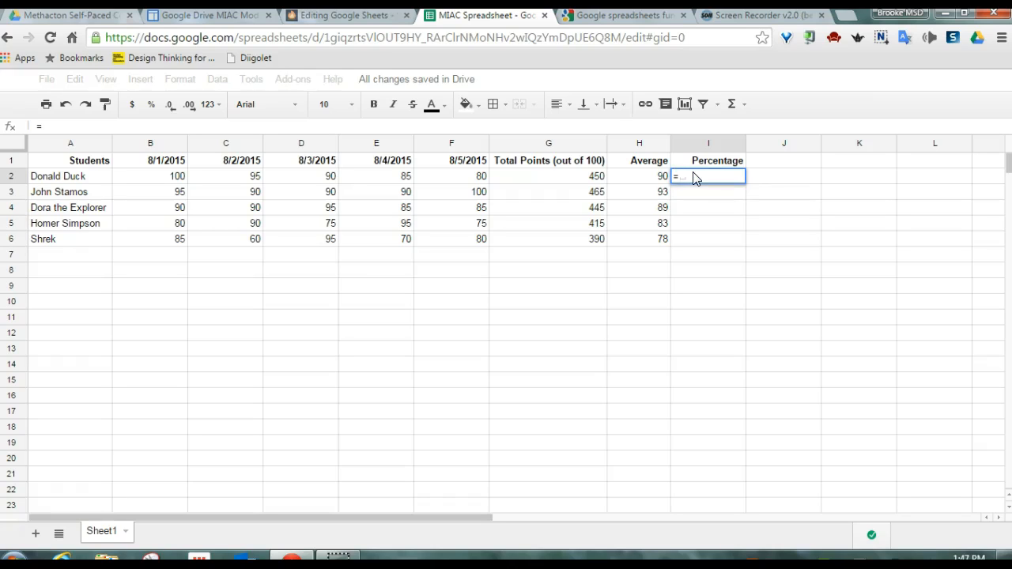
pyautogui.write('DIVIDE')
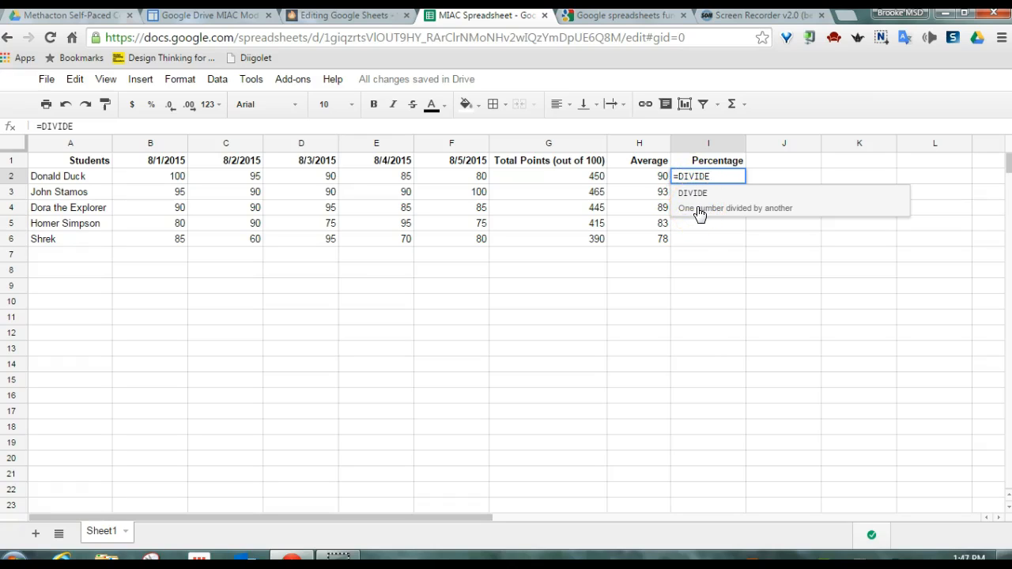
pyautogui.write('(')
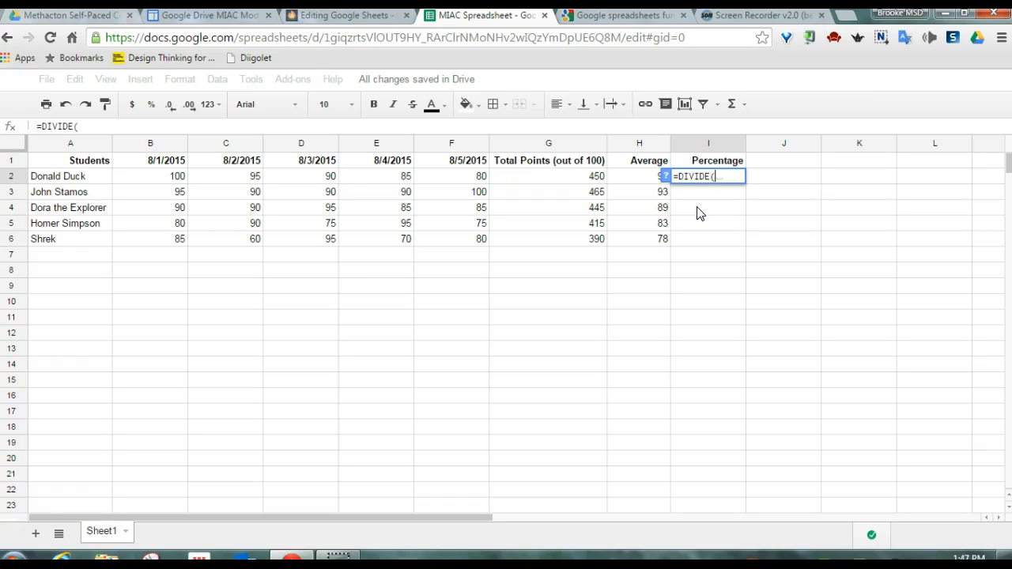
pyautogui.click(581, 183)
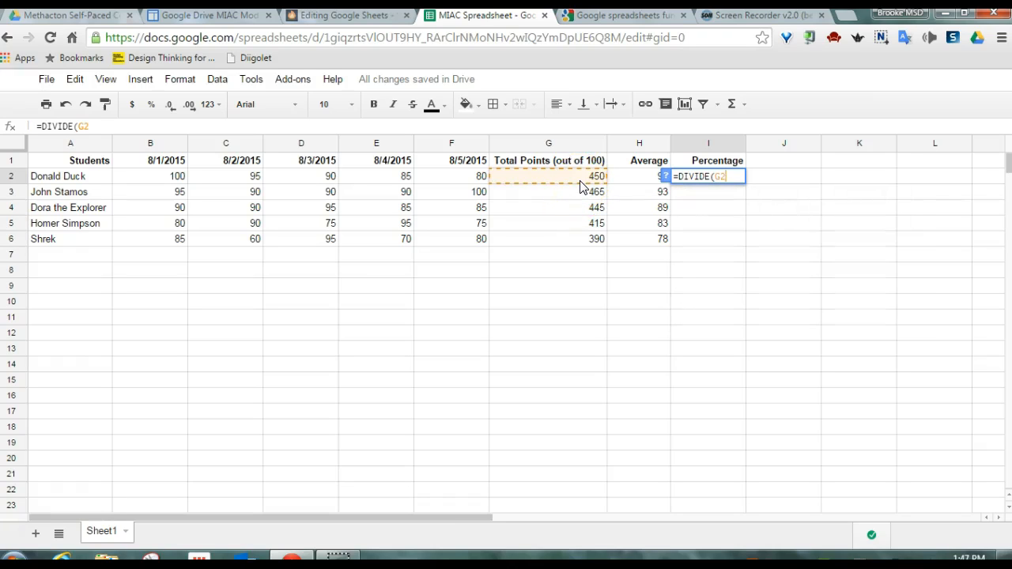
pyautogui.write(',')
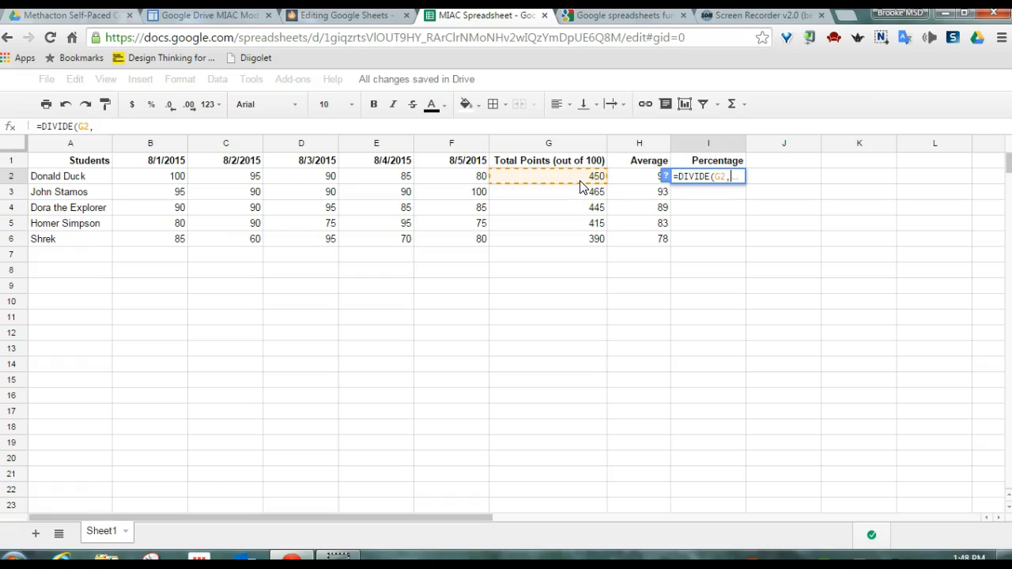
pyautogui.write('500')
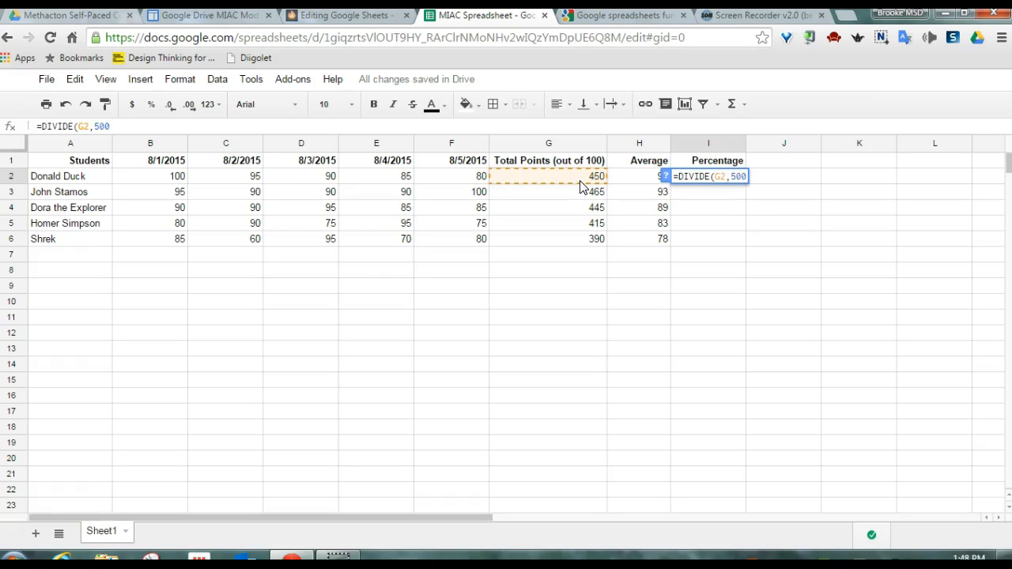
pyautogui.write(')')
pyautogui.press('Return')
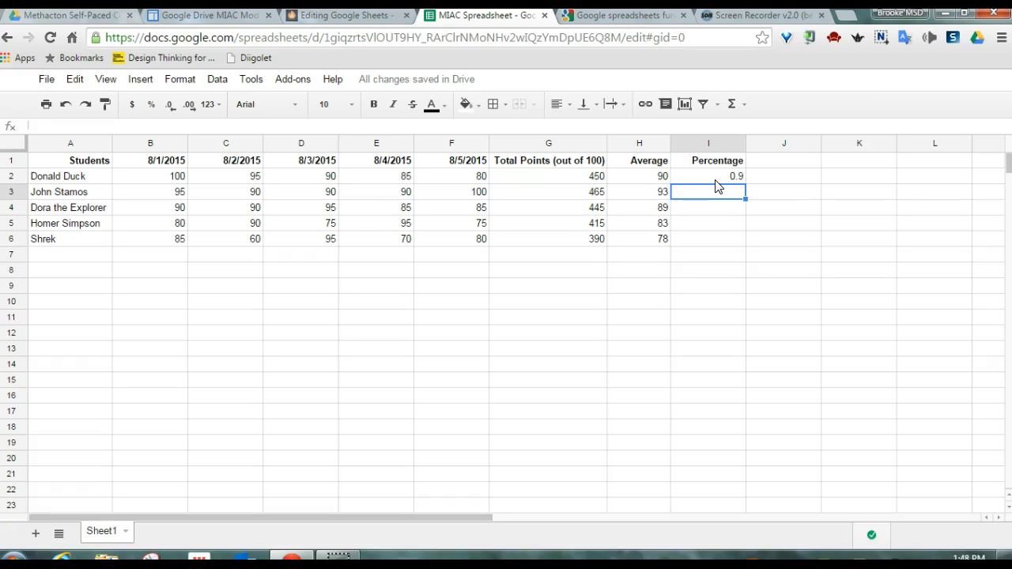
# Multiply the first student's percentage formula in I2 by 100, making it =DIVIDE(G2,500)*100.
pyautogui.click(716, 181)
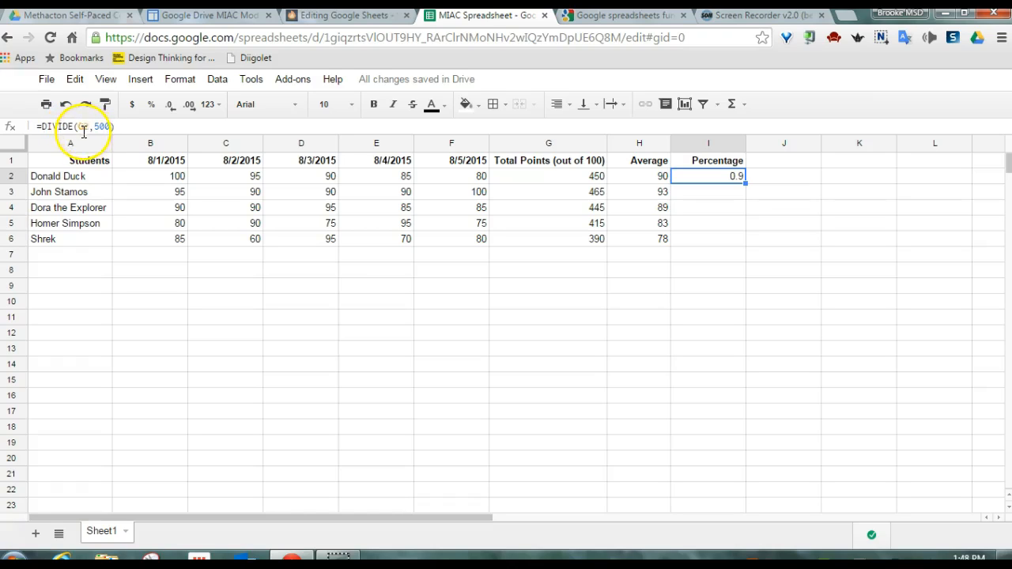
pyautogui.click(129, 127)
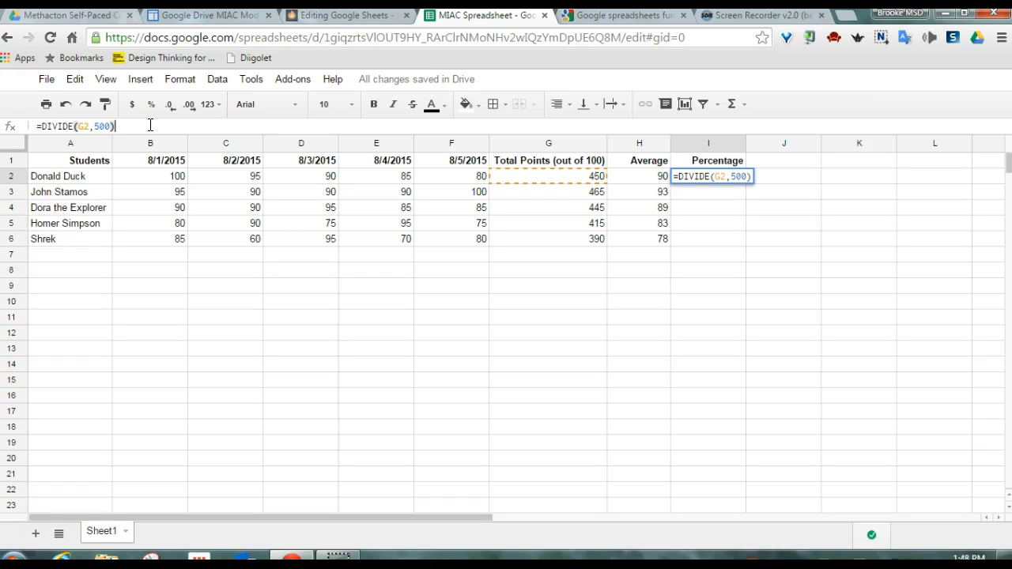
pyautogui.write('*')
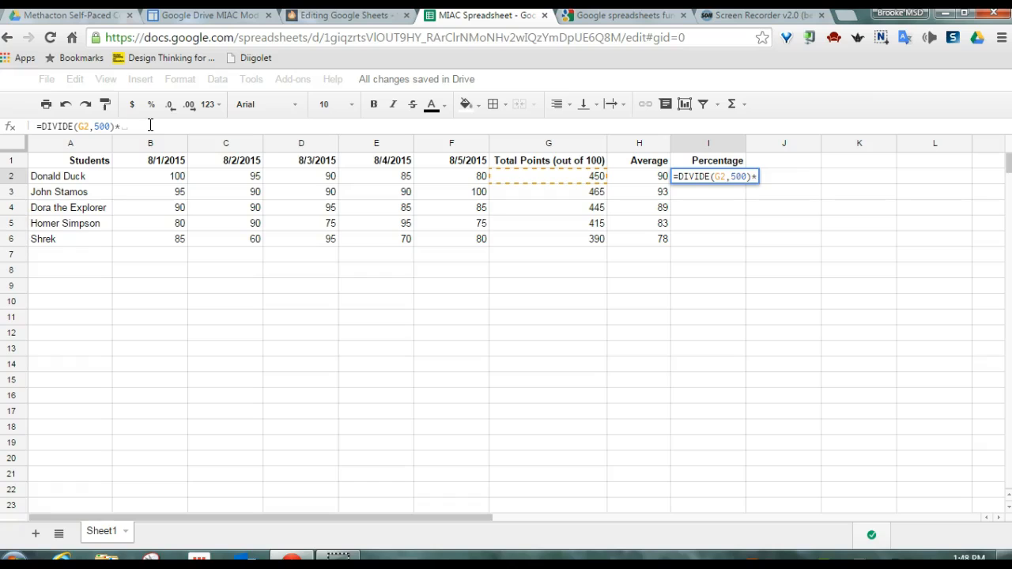
pyautogui.write('100')
pyautogui.press('Return')
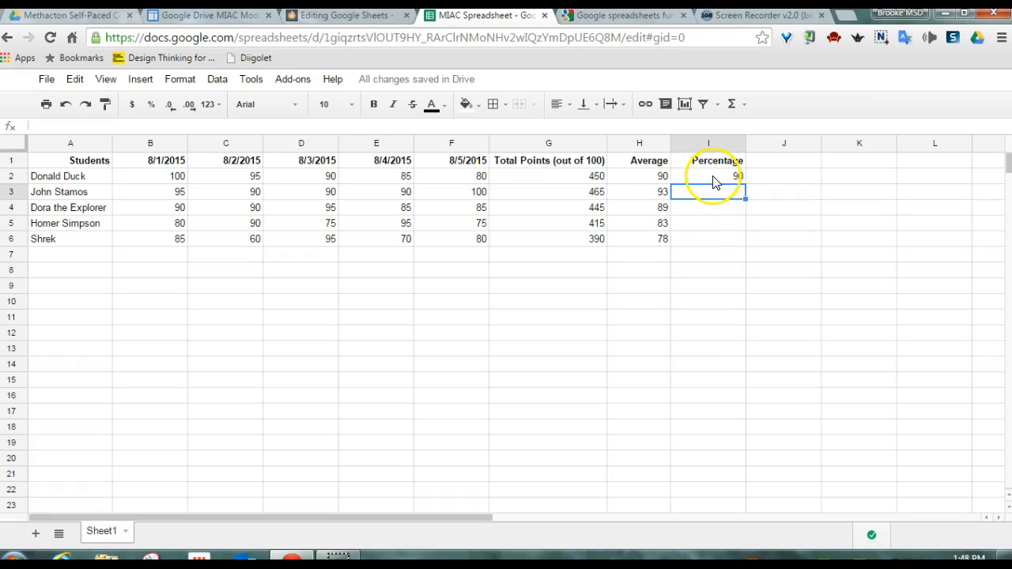
pyautogui.click(714, 179)
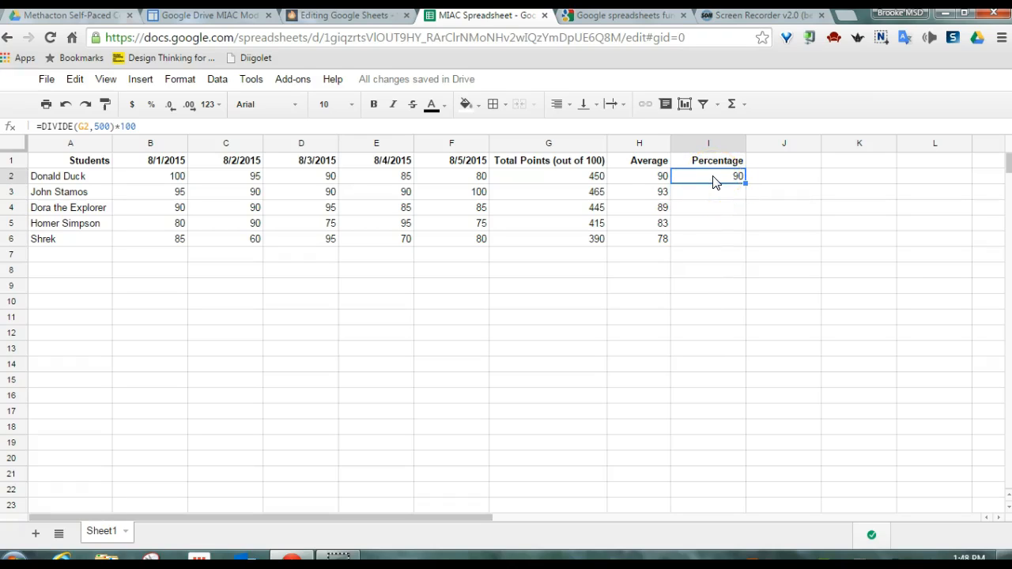
# Copy the percentage formula from I2 into I3:I6 for the remaining students.
pyautogui.click(653, 180)
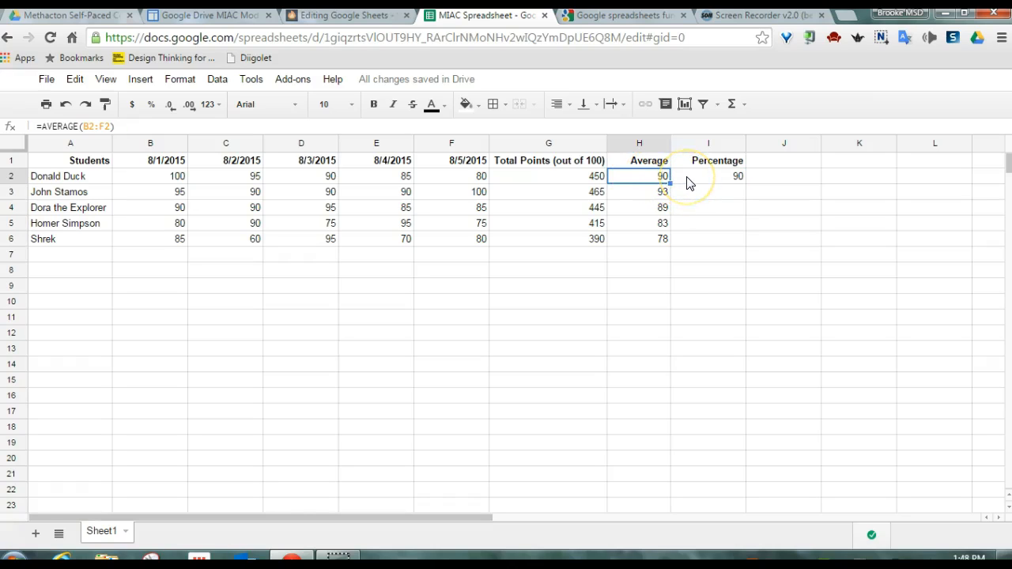
pyautogui.click(689, 183)
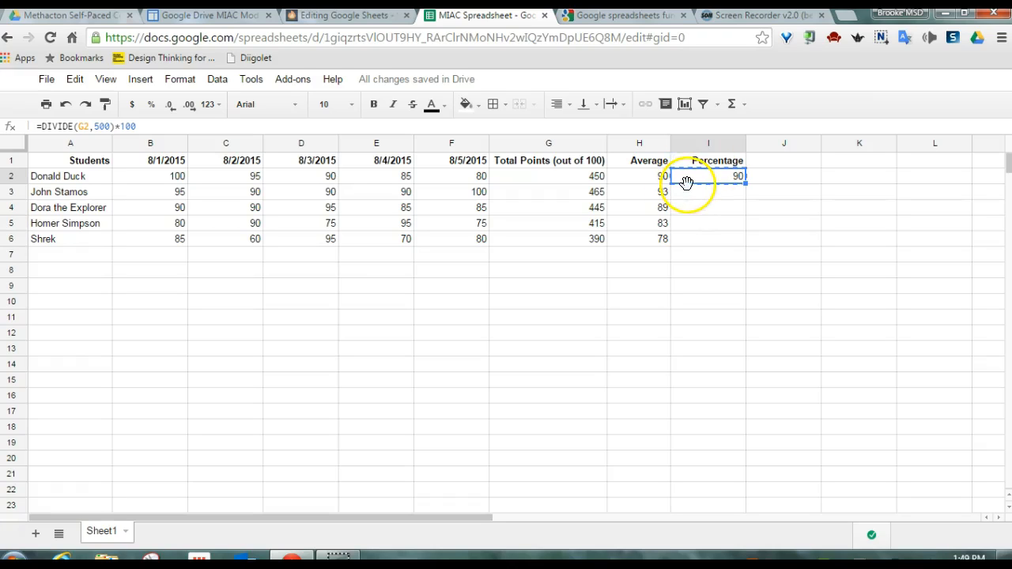
pyautogui.moveTo(710, 201); pyautogui.dragTo(707, 245)
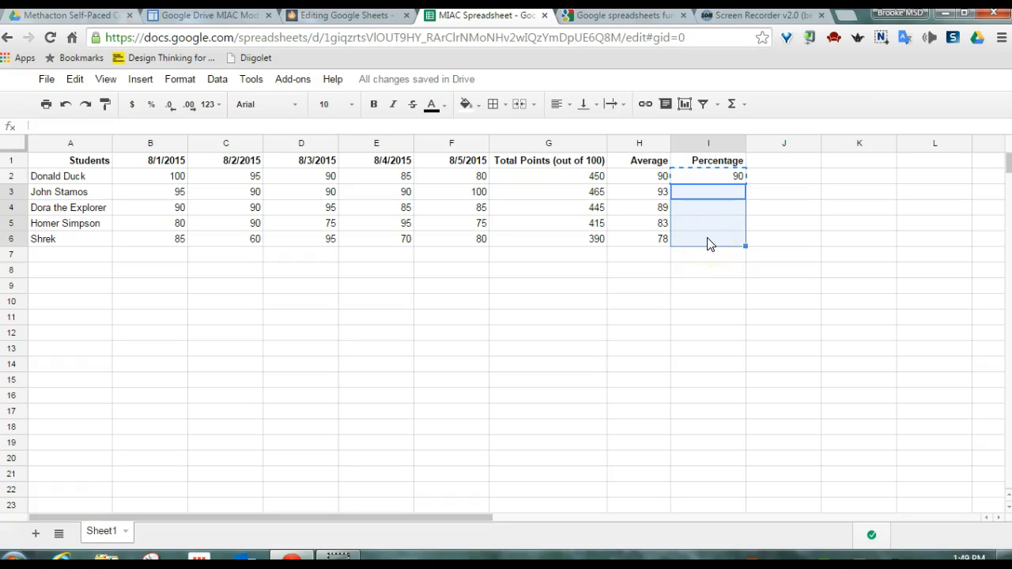
pyautogui.write('93 89 83 78')
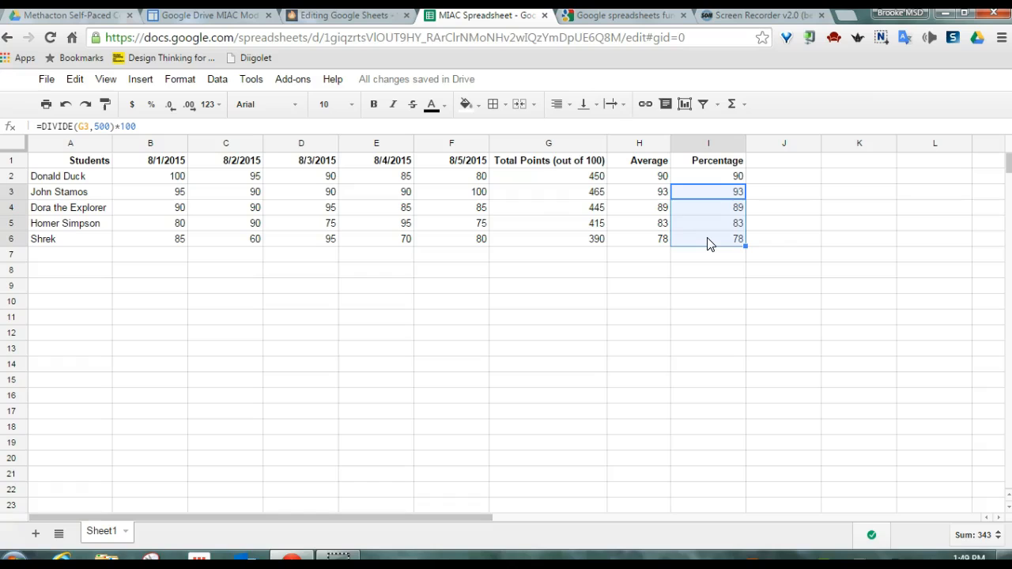
# Check the copied percentage formulas in I5 and I6 against the Average column.
pyautogui.click(710, 245)
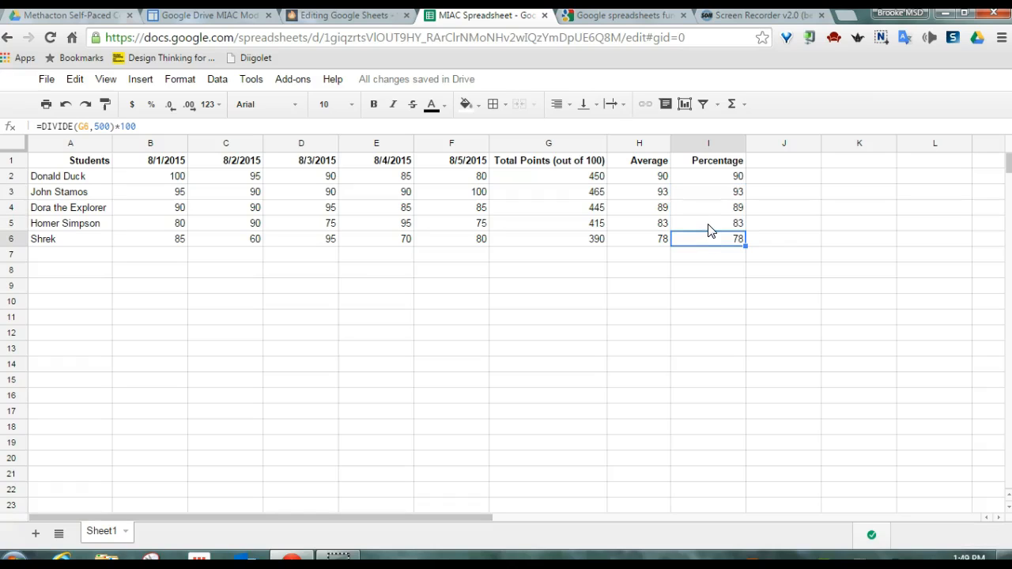
pyautogui.click(710, 229)
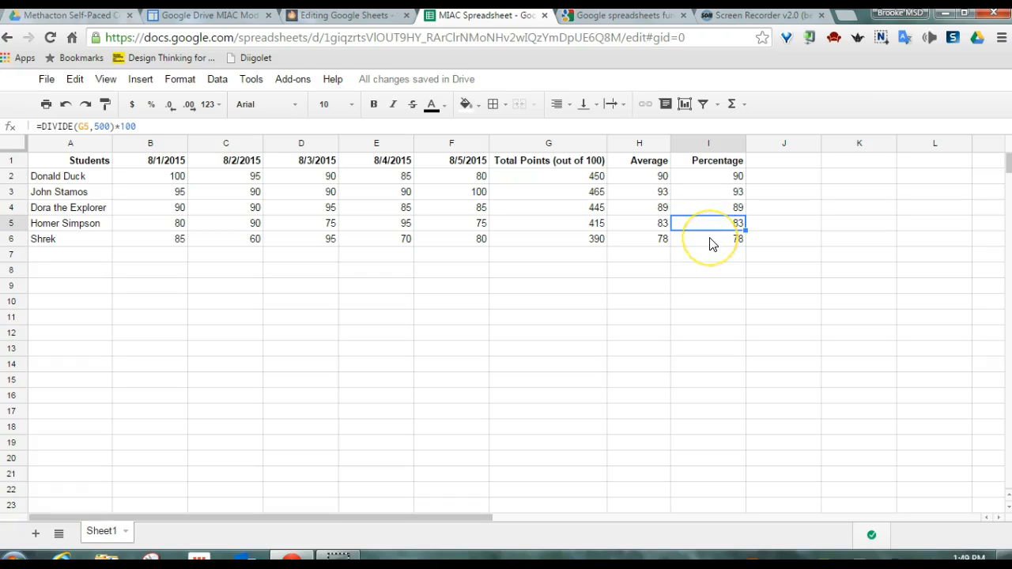
pyautogui.click(710, 240)
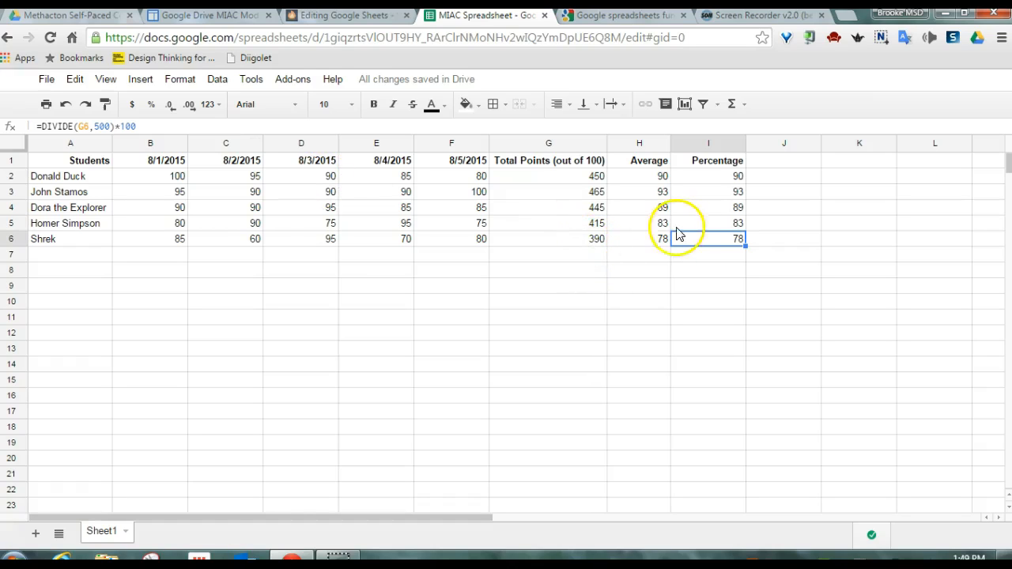
pyautogui.click(719, 229)
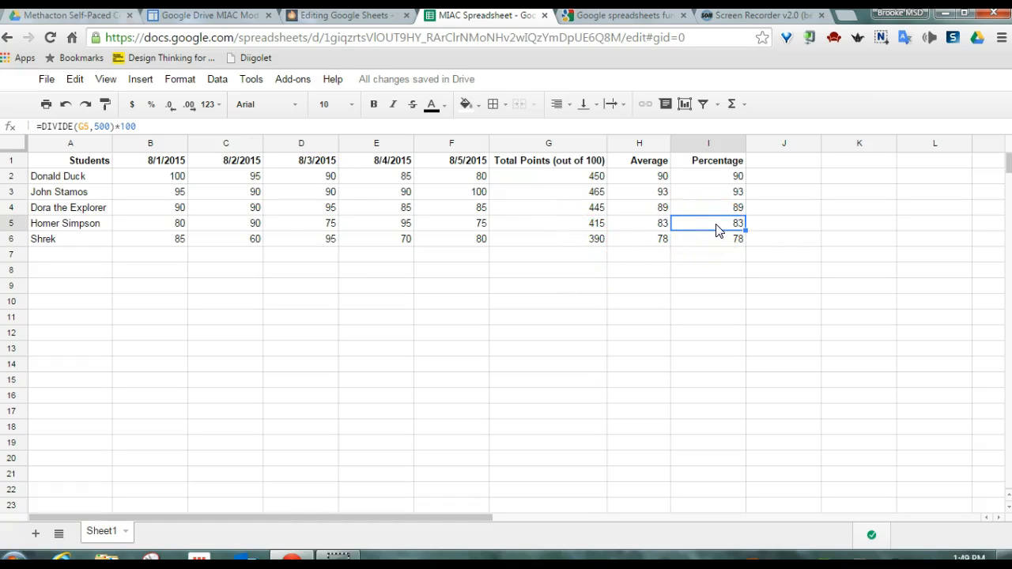